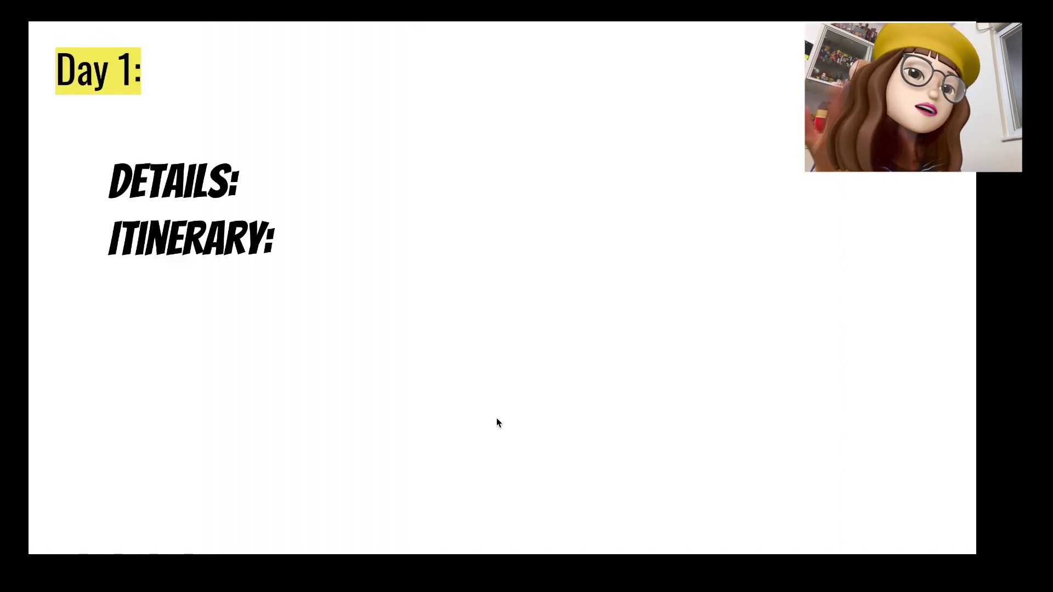
pyautogui.click(496, 418)
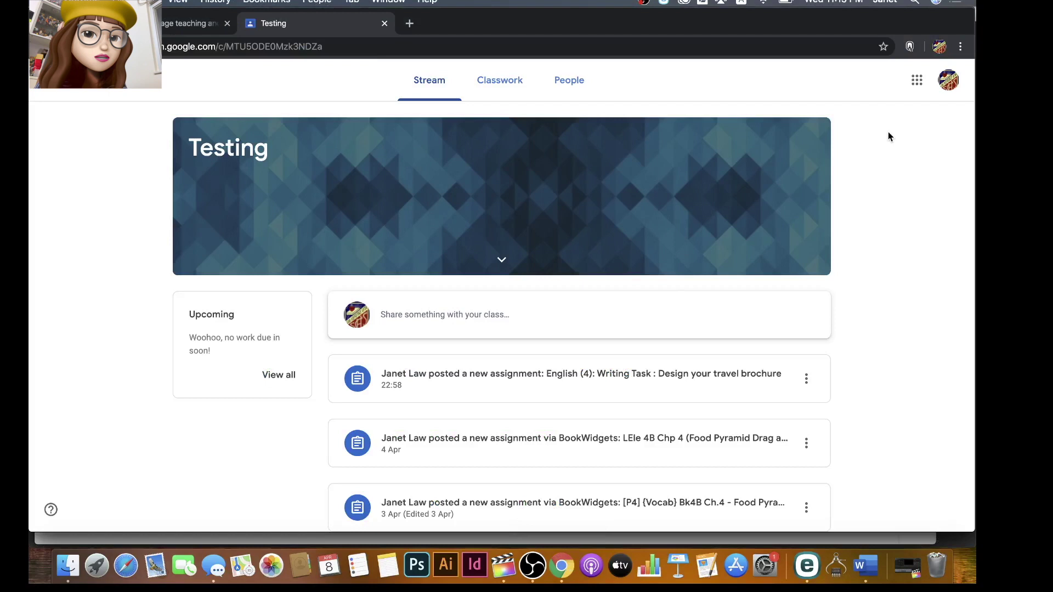
# Open the English (4) travel brochure writing task from the class's Classwork list.
pyautogui.click(505, 80)
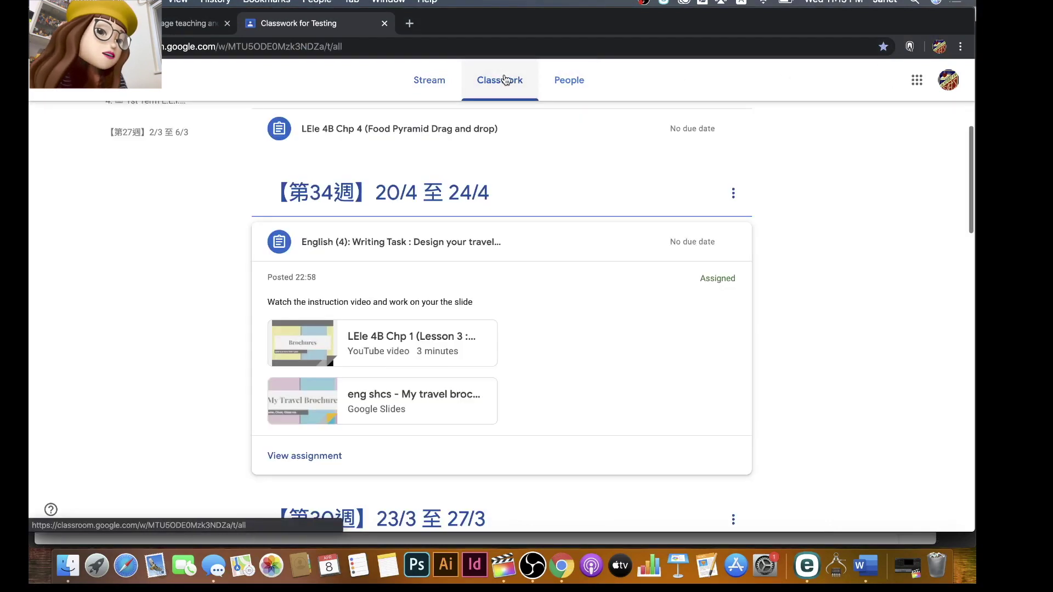
pyautogui.click(290, 456)
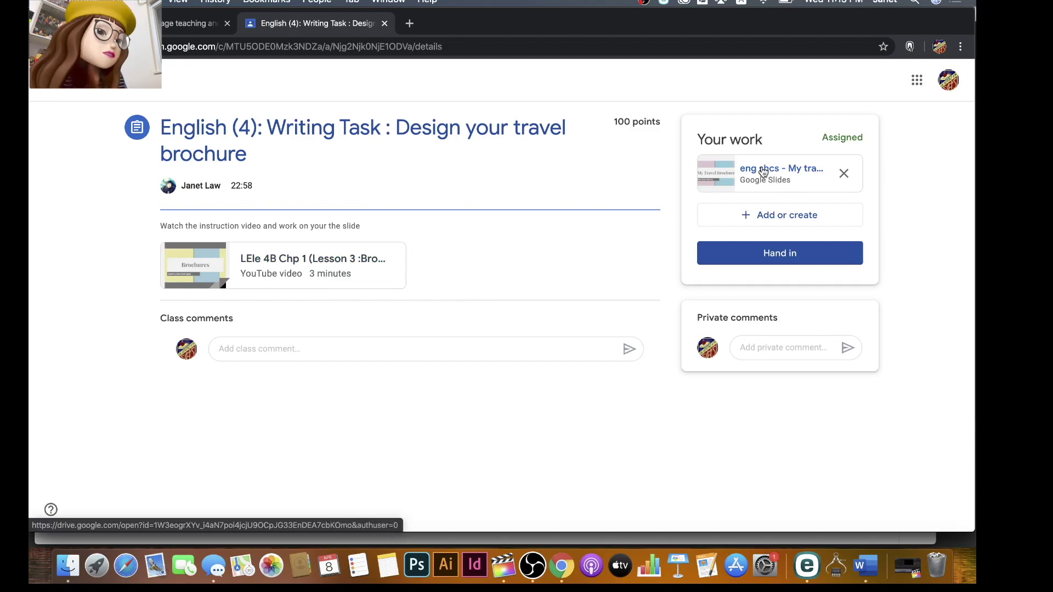
# Replace the cover's 'Name, Class, Class no.' placeholder with the student's name, '(30) 4D'.
pyautogui.click(763, 171)
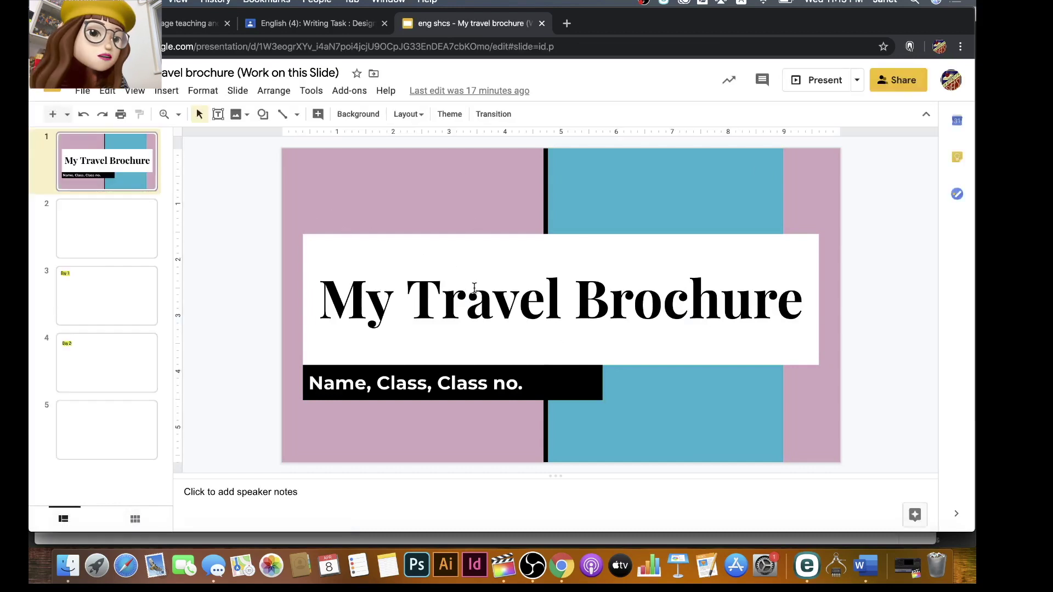
pyautogui.click(324, 381)
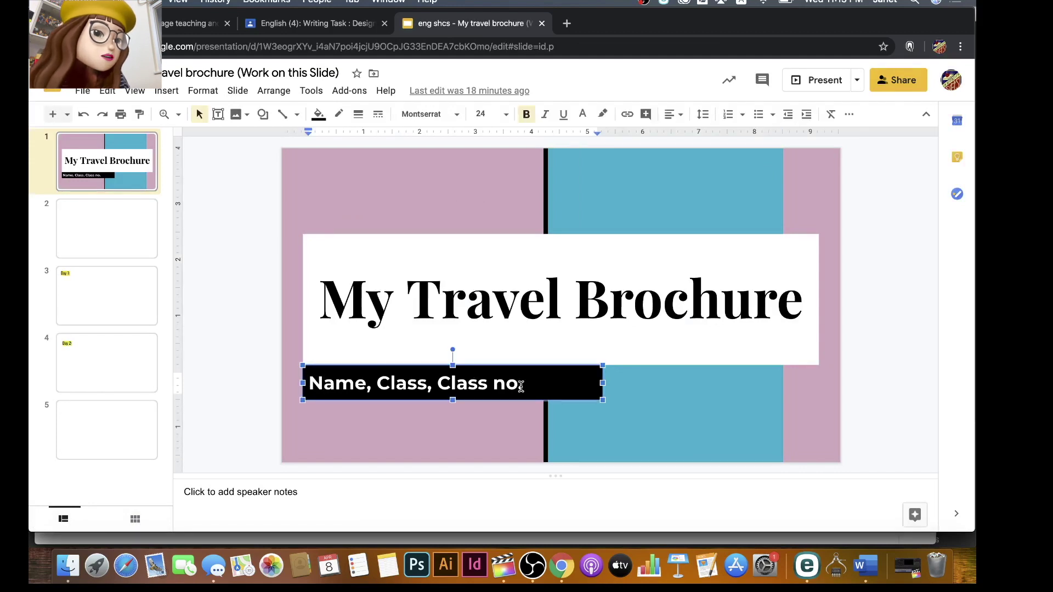
pyautogui.moveTo(524, 382); pyautogui.dragTo(311, 379)
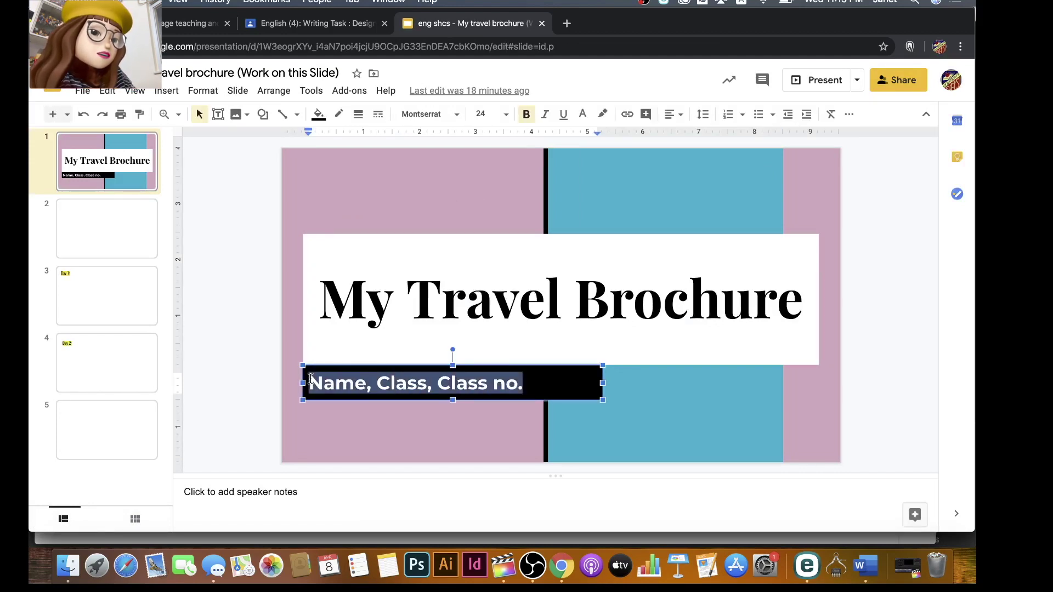
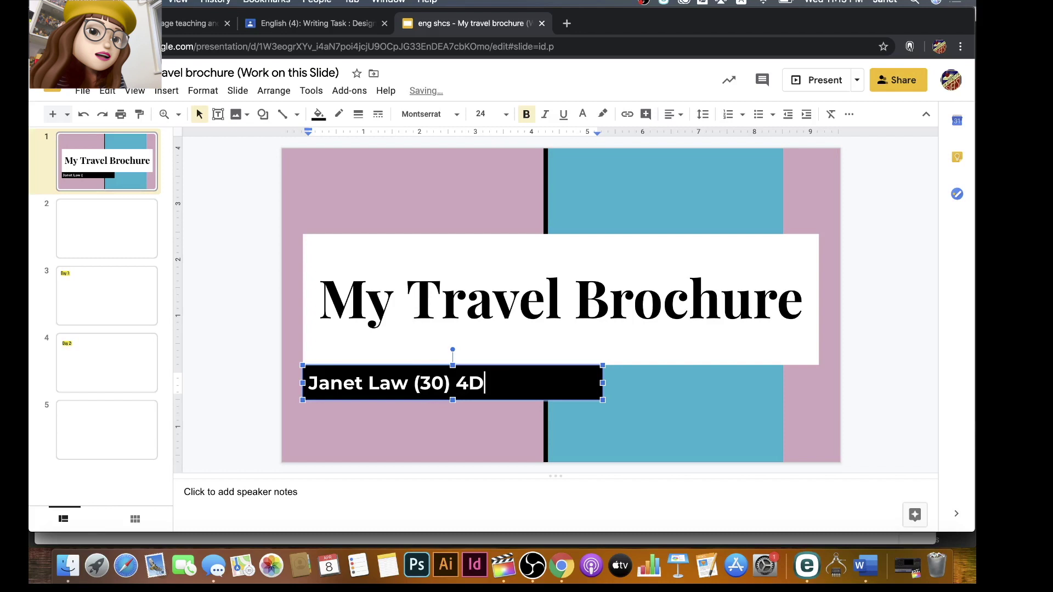
pyautogui.click(118, 231)
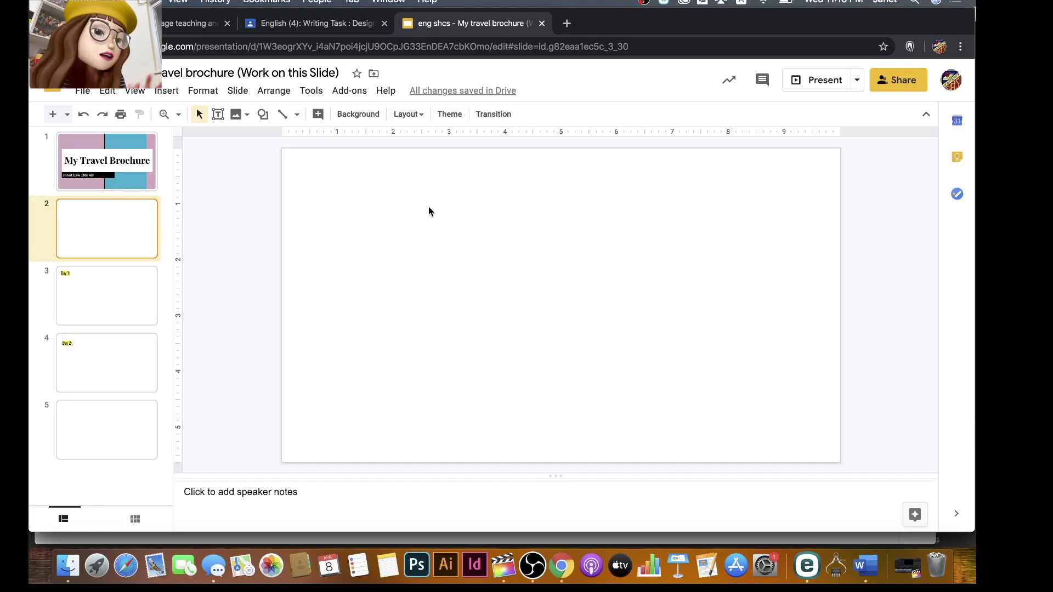
# Search Google Images for 'tokyo' in a new tab.
pyautogui.click(568, 24)
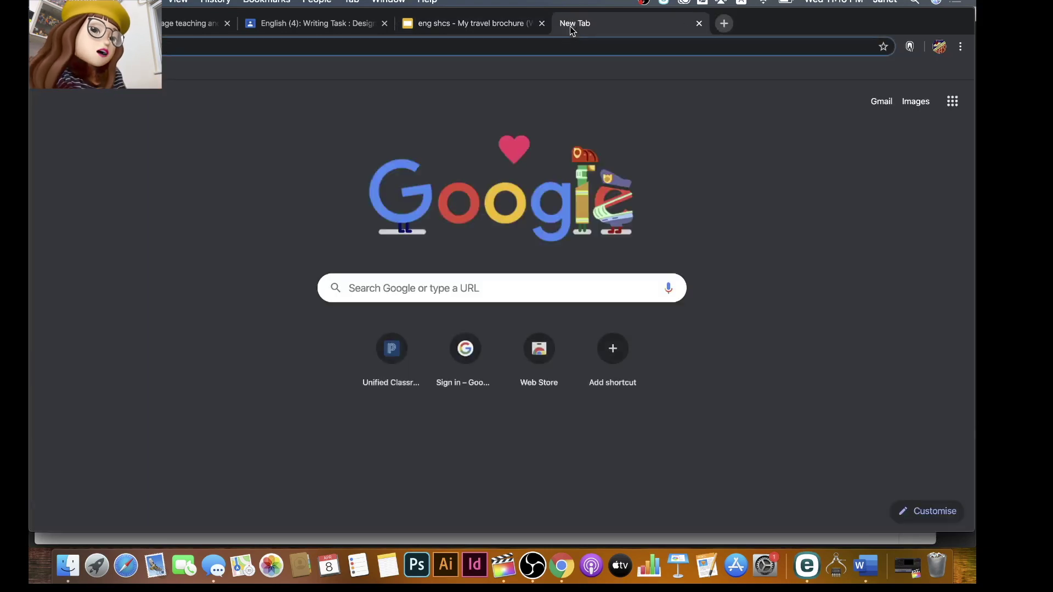
pyautogui.click(443, 294)
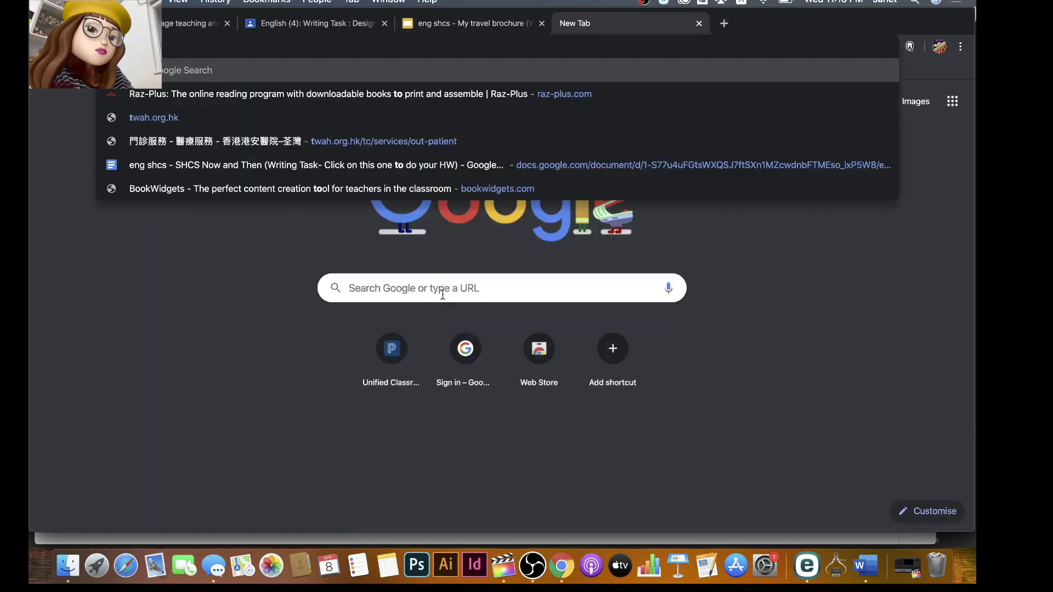
pyautogui.write('tokyo')
pyautogui.press('Return')
pyautogui.click(246, 131)
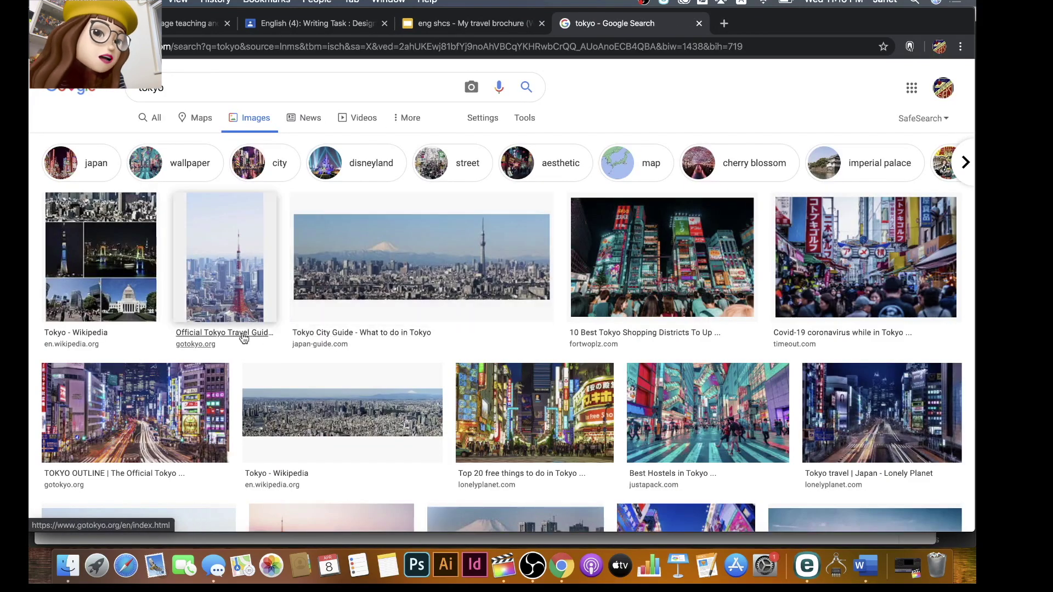
# Copy the TOKYO OUTLINE neon night-street image and return to the brochure.
pyautogui.scroll(-1, 192, 384)
pyautogui.click(192, 384)
pyautogui.rightClick(694, 257)
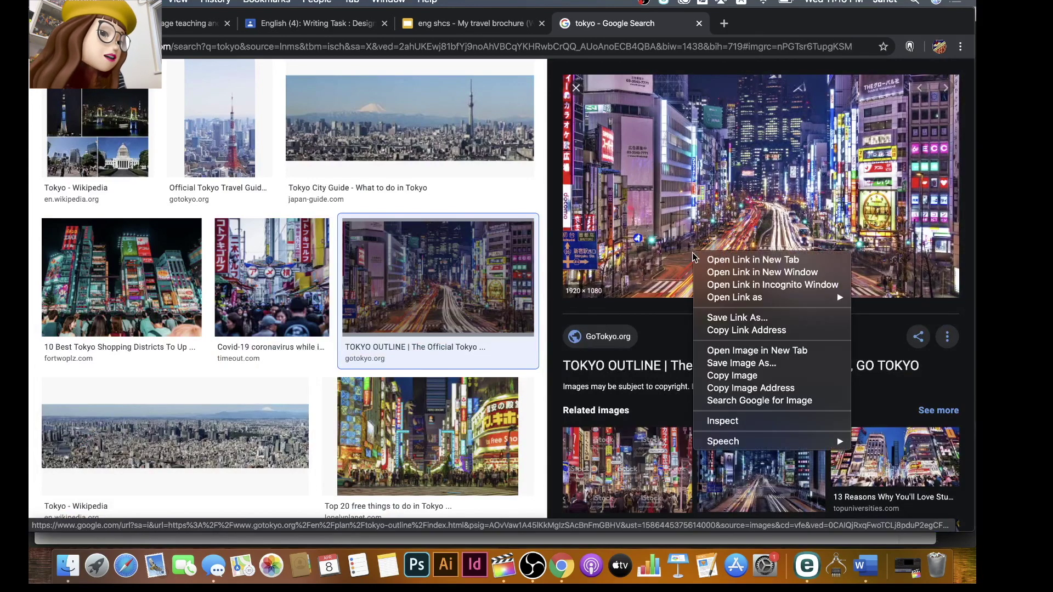
pyautogui.click(724, 377)
pyautogui.click(480, 30)
# Paste the Tokyo night-street photo onto slide 2 and centre it.
pyautogui.rightClick(477, 308)
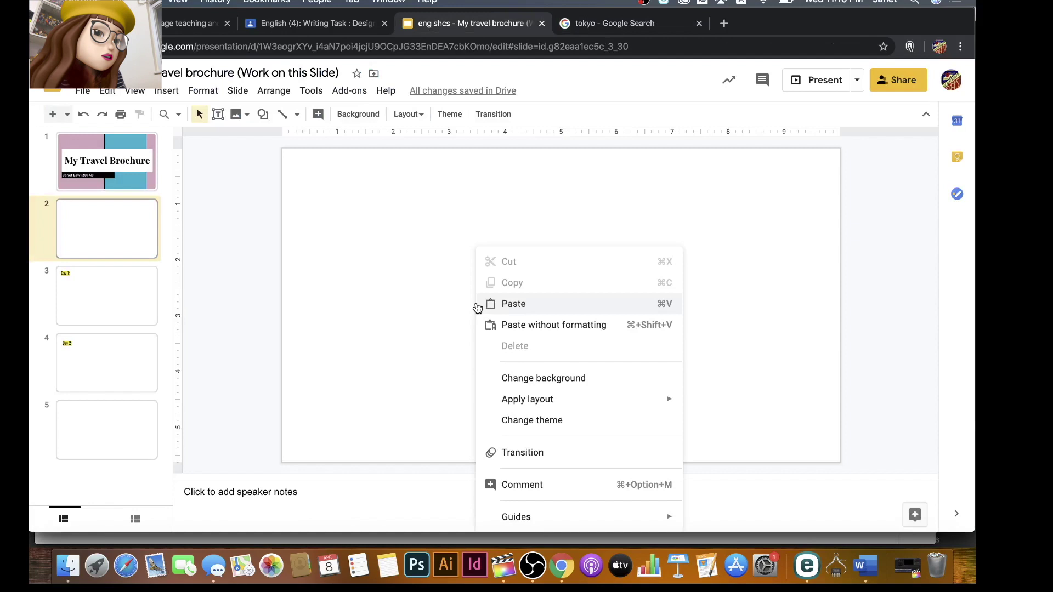
pyautogui.click(491, 305)
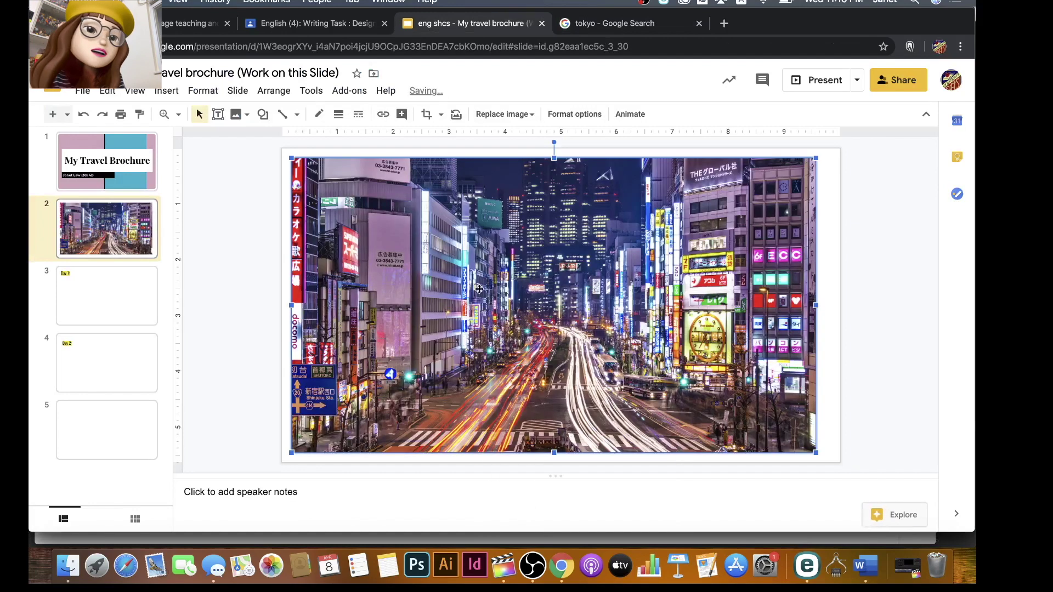
pyautogui.moveTo(475, 286); pyautogui.dragTo(461, 276)
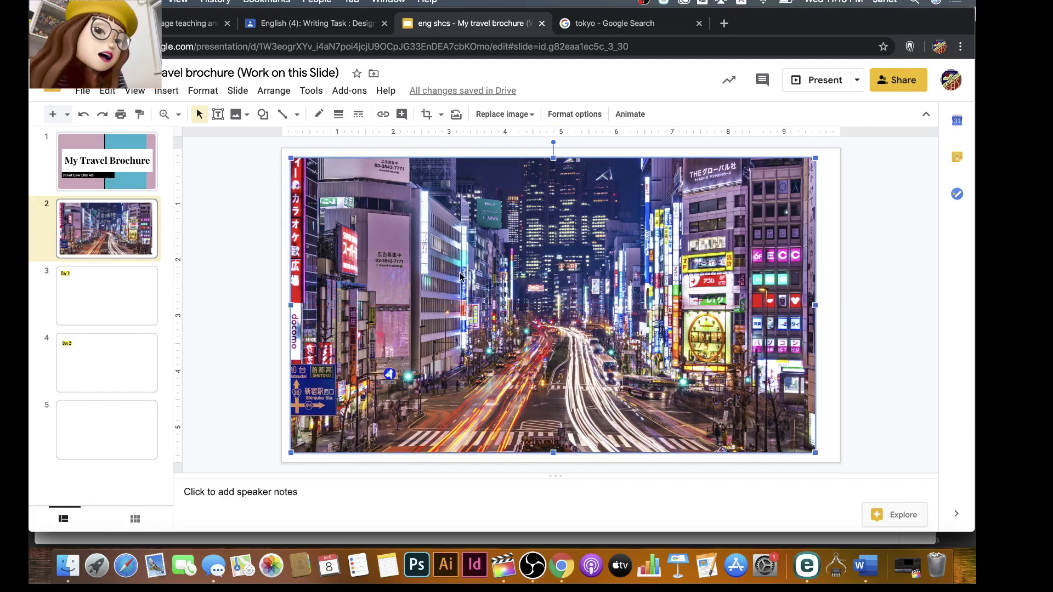
pyautogui.click(312, 156)
pyautogui.click(264, 116)
pyautogui.moveTo(307, 143)
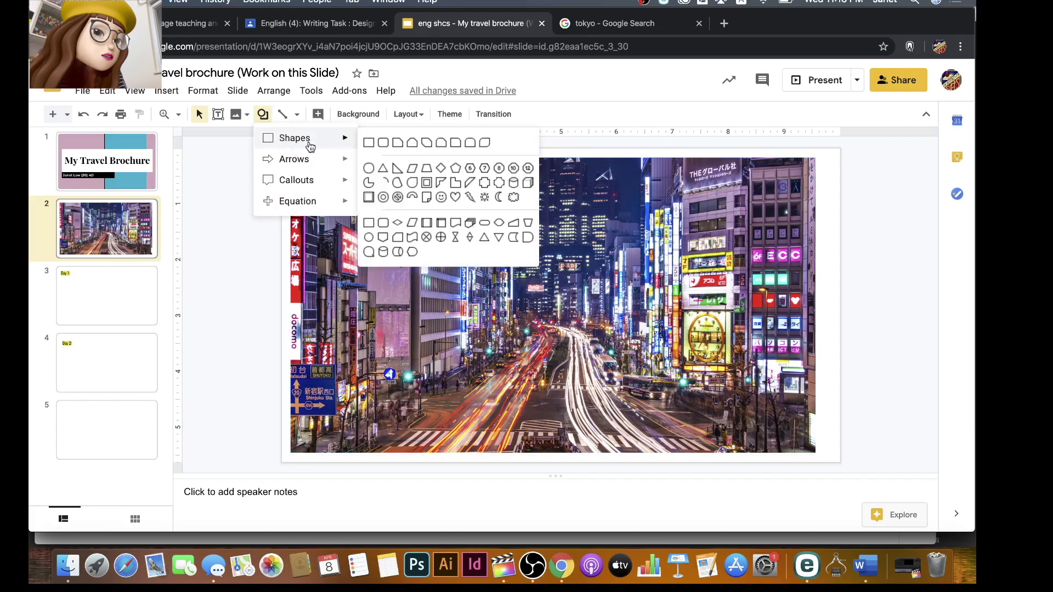
# Draw a yellow-filled oval near the top of the Tokyo photo.
pyautogui.click(369, 168)
pyautogui.moveTo(423, 166)
pyautogui.mouseDown()
pyautogui.moveTo(494, 200)
pyautogui.moveTo(499, 215)
pyautogui.moveTo(492, 190)
pyautogui.moveTo(513, 206)
pyautogui.moveTo(499, 204)
pyautogui.mouseUp()
pyautogui.click(317, 115)
pyautogui.click(349, 166)
pyautogui.click(317, 115)
pyautogui.click(368, 201)
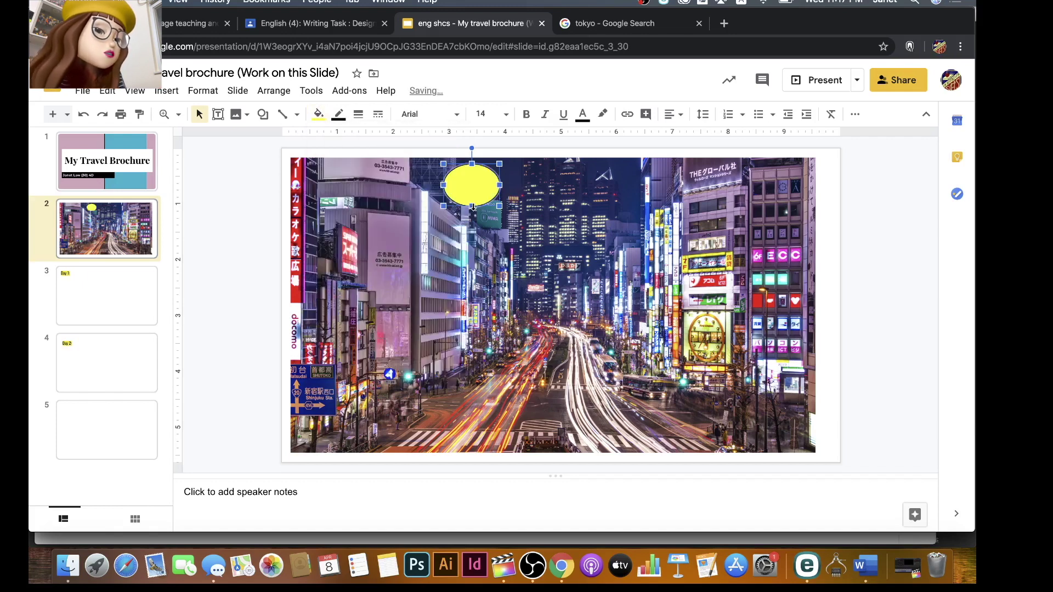
pyautogui.moveTo(472, 207); pyautogui.dragTo(475, 204)
# Type JN in the oval in Lobster at size 24, enlarging the oval slightly.
pyautogui.doubleClick(476, 189)
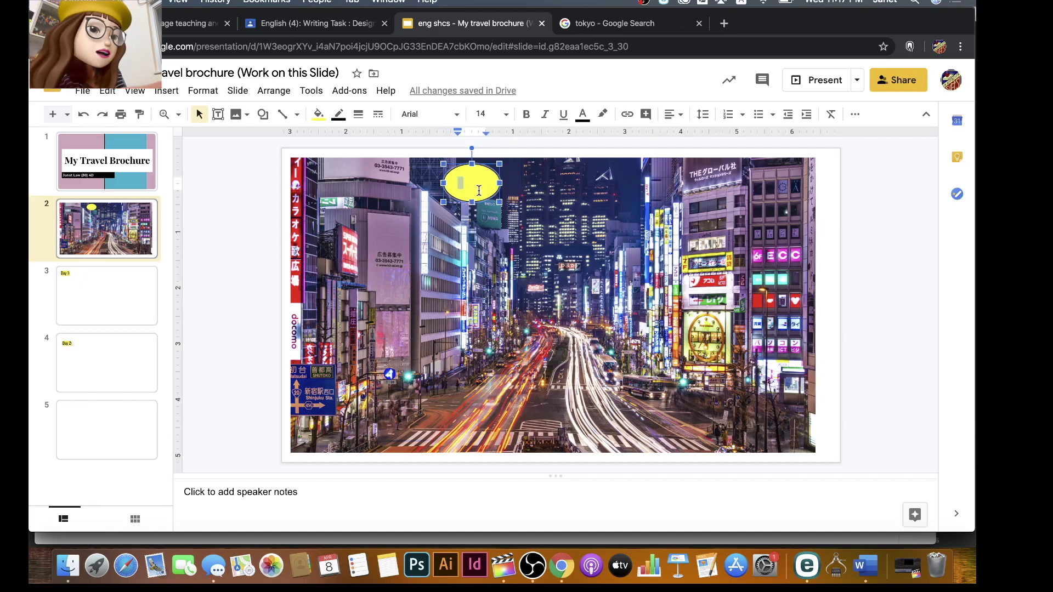
pyautogui.write('JN')
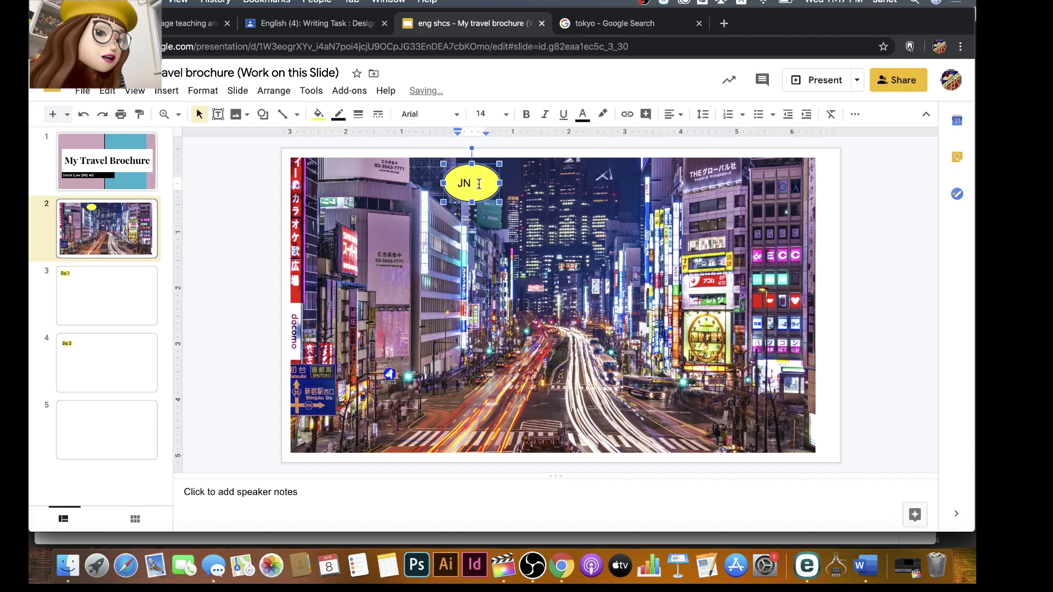
pyautogui.click(457, 114)
pyautogui.scroll(-2, 454, 472)
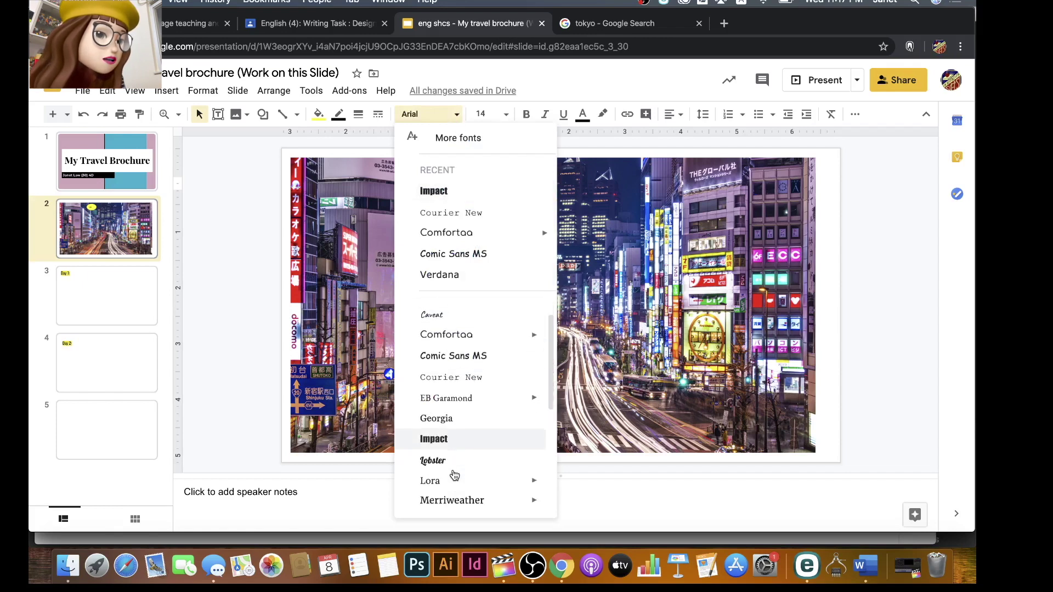
pyautogui.click(453, 456)
pyautogui.click(505, 114)
pyautogui.click(484, 329)
pyautogui.moveTo(500, 201); pyautogui.dragTo(497, 184)
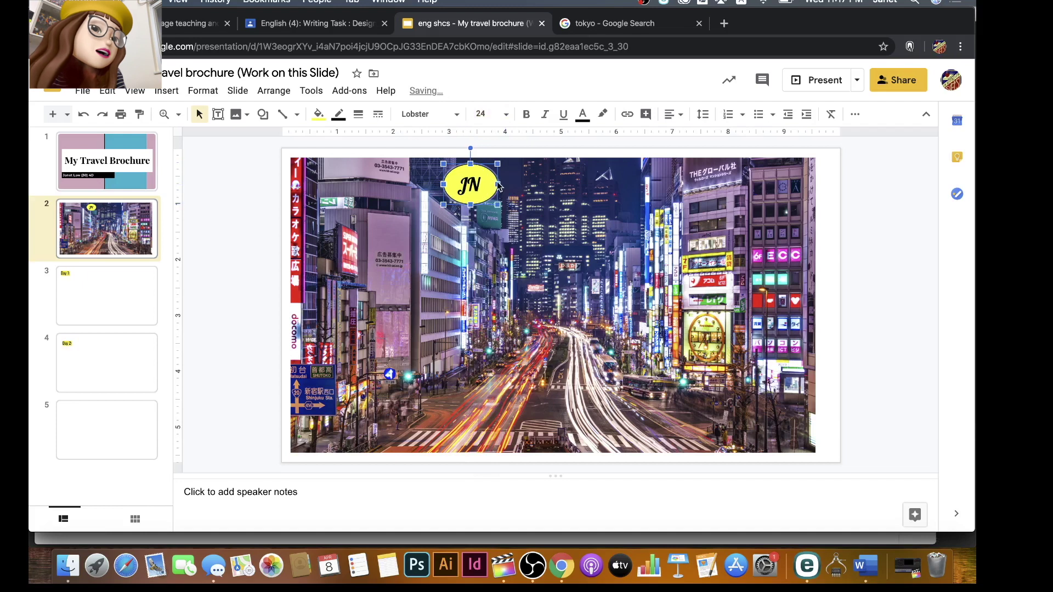
# Add a text box reading 'Janet Tours' over the photo.
pyautogui.click(551, 194)
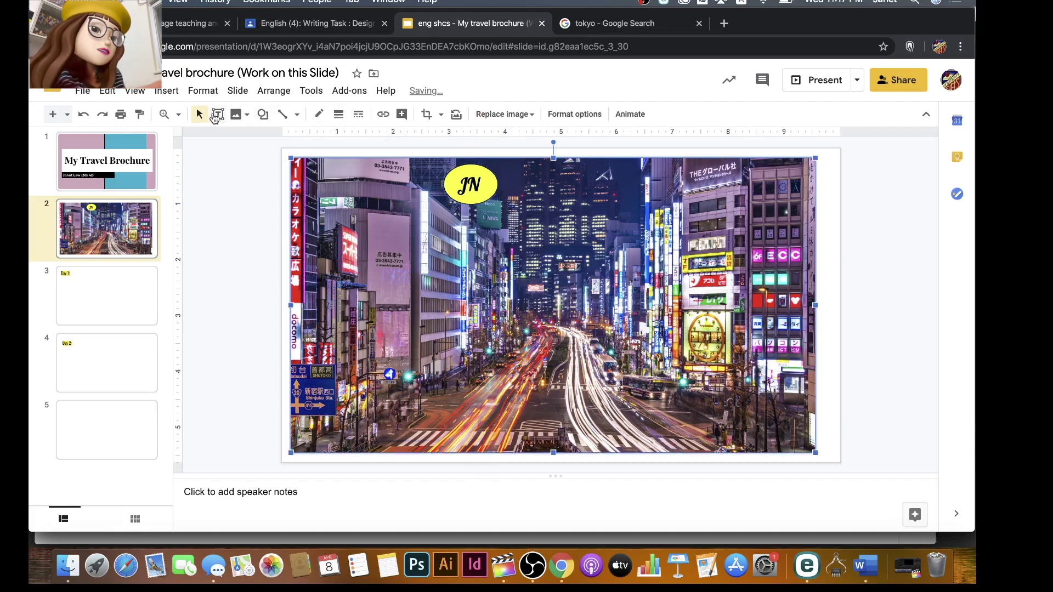
pyautogui.click(218, 114)
pyautogui.click(530, 189)
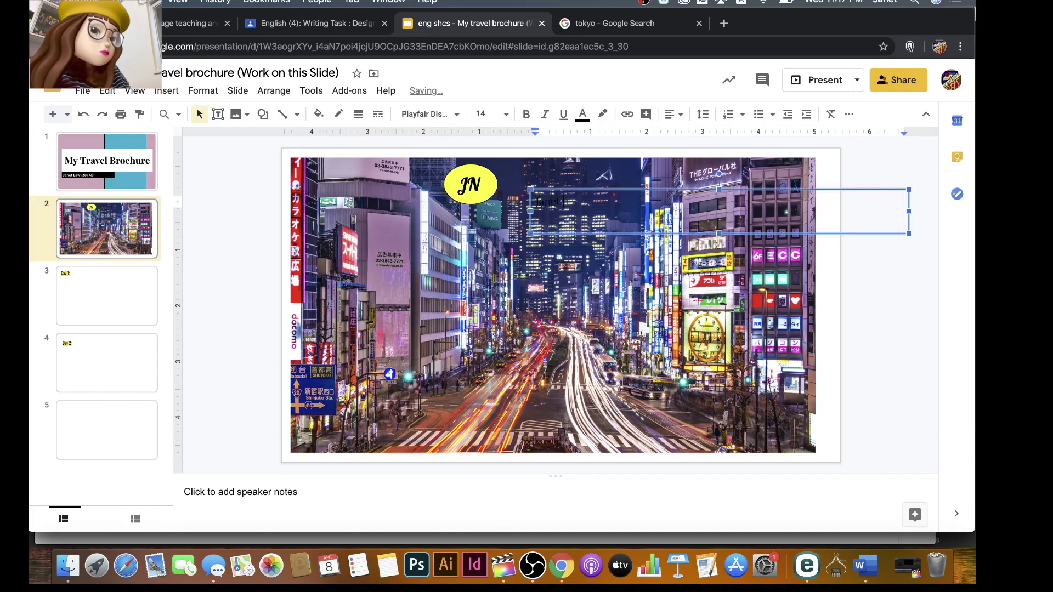
pyautogui.write('Janet Tours')
pyautogui.moveTo(594, 202); pyautogui.dragTo(526, 200)
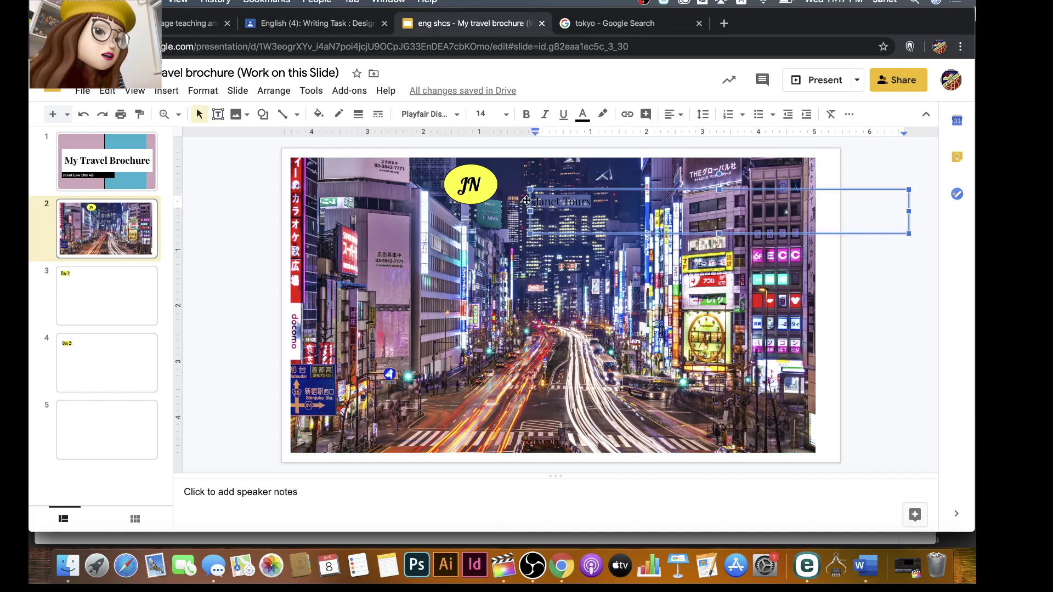
# Make the Janet Tours title yellow Lobster 30 and move it beside the logo.
pyautogui.click(583, 116)
pyautogui.click(632, 160)
pyautogui.click(456, 116)
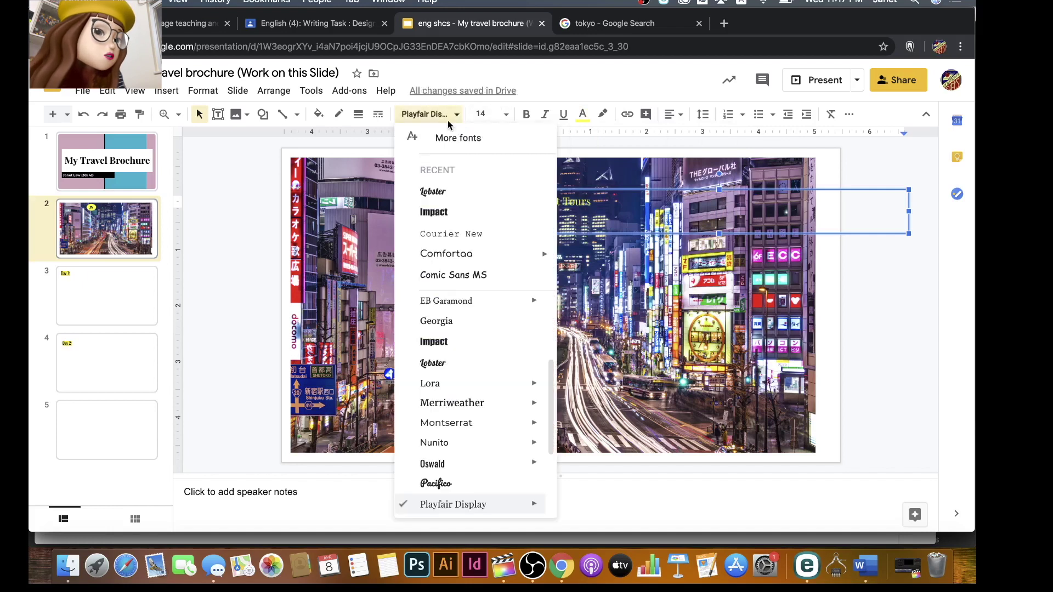
pyautogui.click(435, 192)
pyautogui.click(504, 115)
pyautogui.click(487, 345)
pyautogui.moveTo(620, 195); pyautogui.dragTo(596, 174)
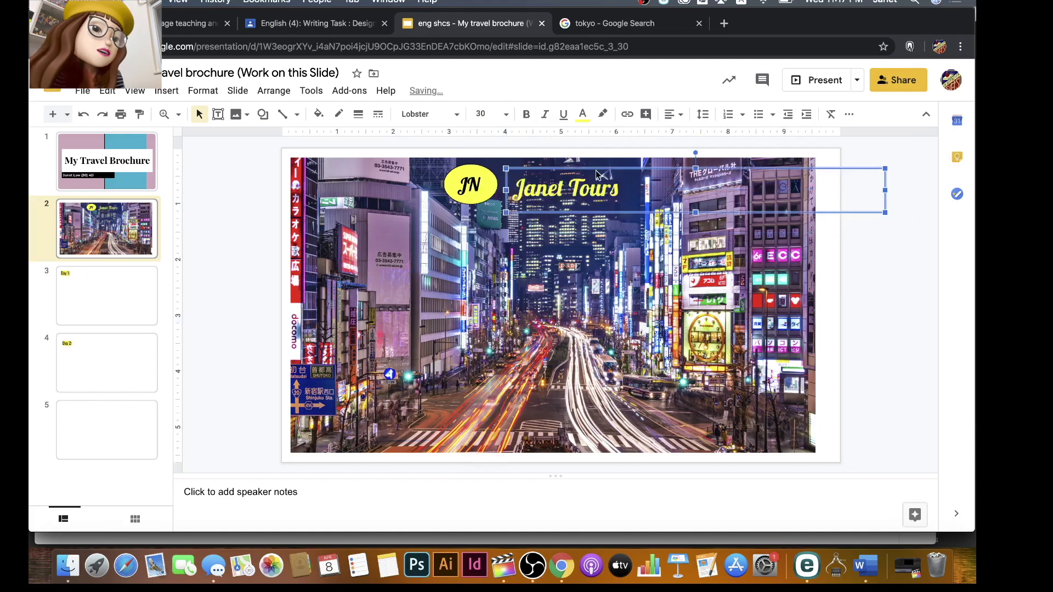
pyautogui.click(720, 248)
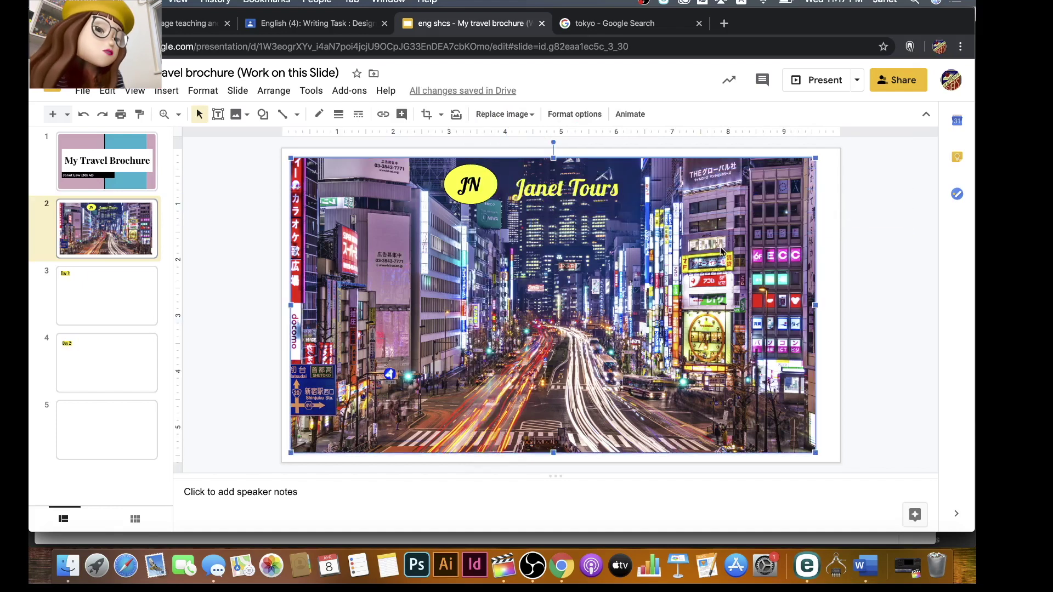
# Shift the Tokyo photo and move the JN logo to its top-left corner.
pyautogui.click(830, 239)
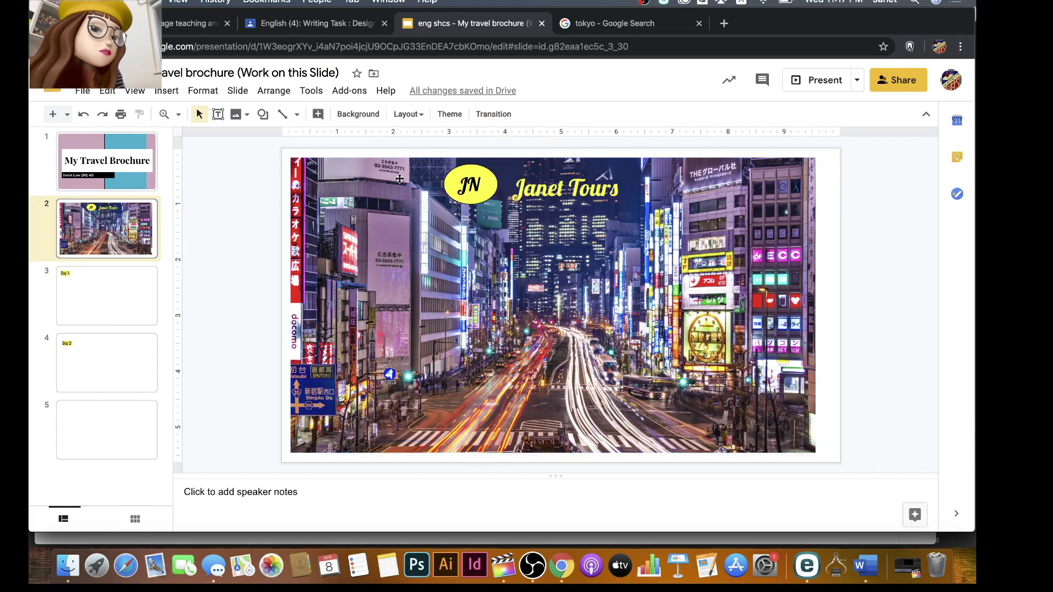
pyautogui.moveTo(399, 179); pyautogui.dragTo(453, 189)
pyautogui.click(462, 185)
pyautogui.moveTo(450, 171); pyautogui.dragTo(362, 162)
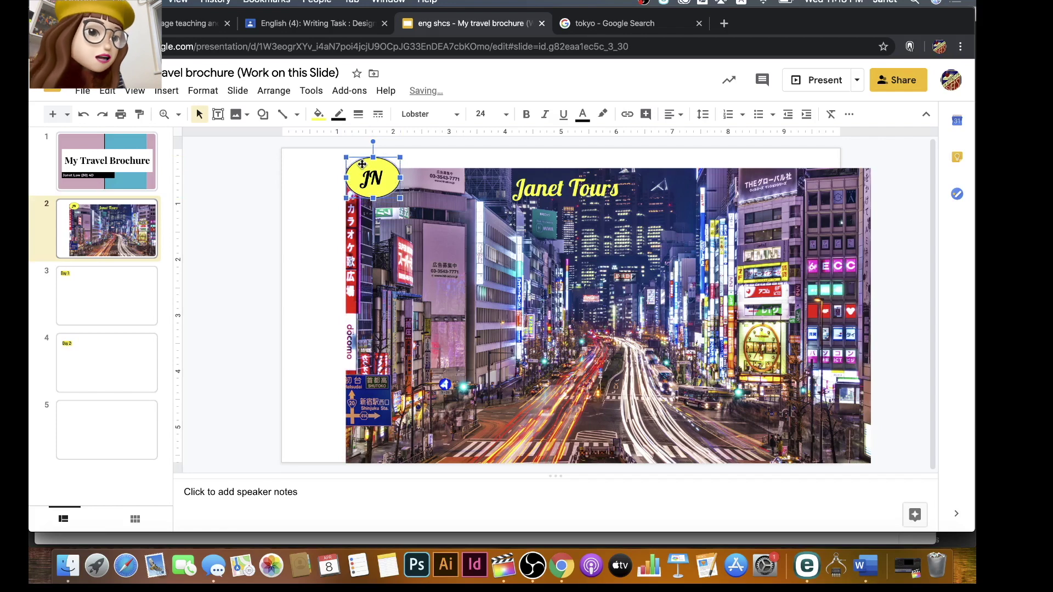
# Bring the JN logo in front of the photo and stretch the photo to fill the slide.
pyautogui.rightClick(362, 165)
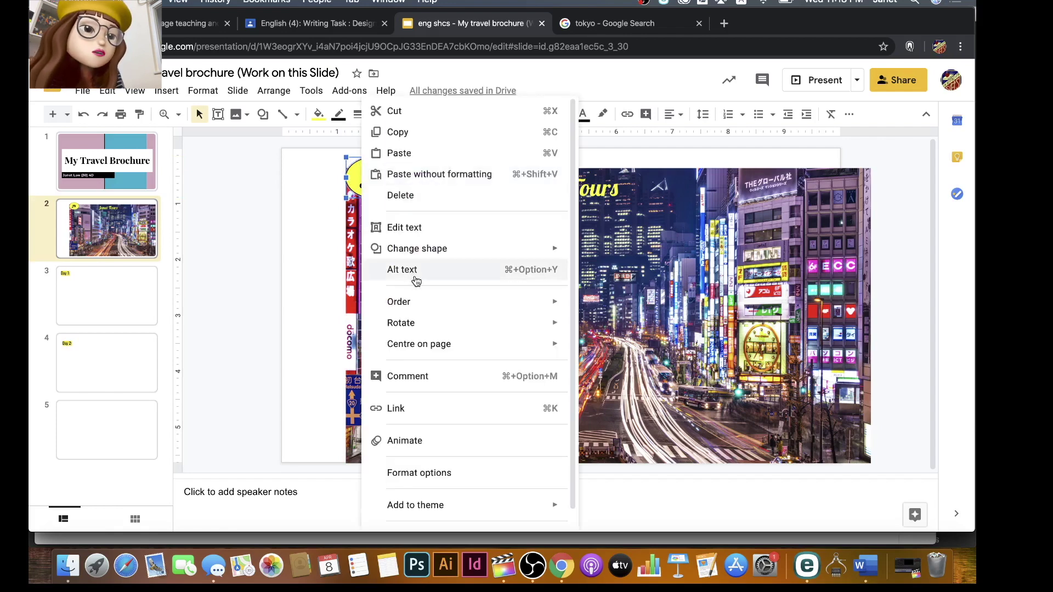
pyautogui.moveTo(428, 304)
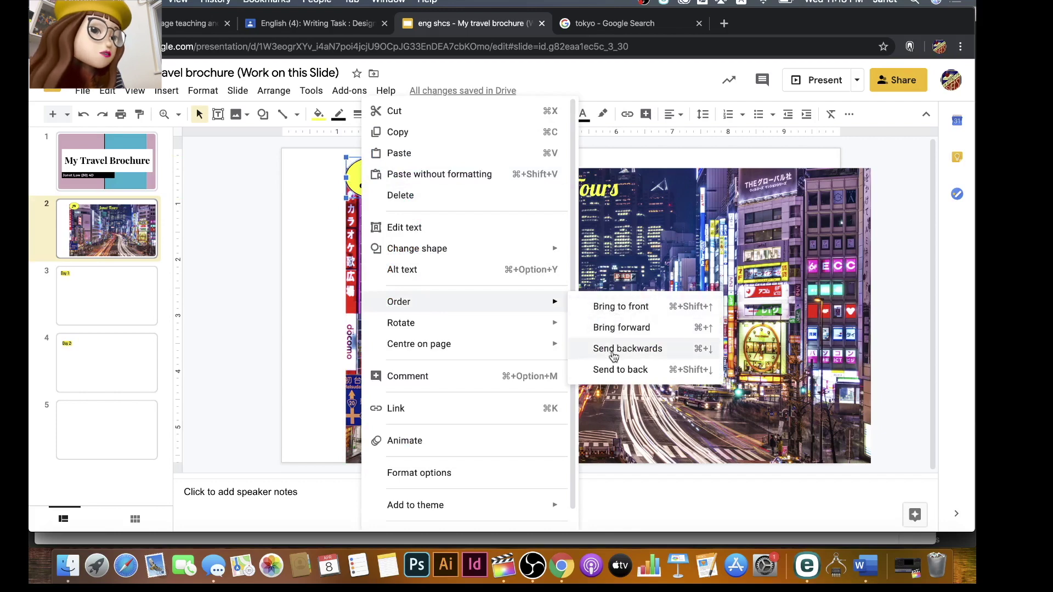
pyautogui.click(610, 371)
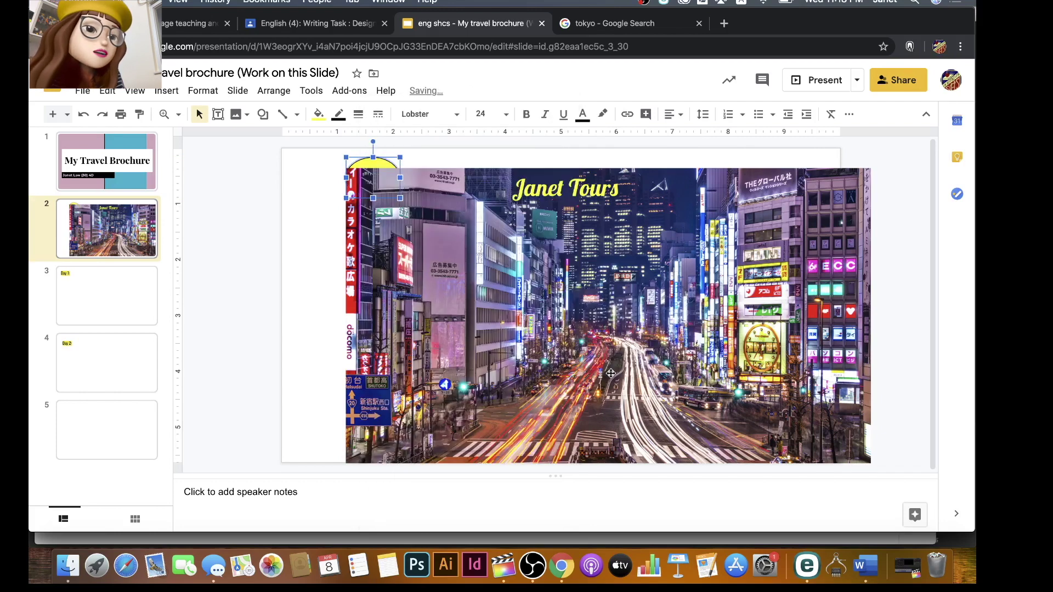
pyautogui.rightClick(377, 164)
pyautogui.moveTo(428, 302)
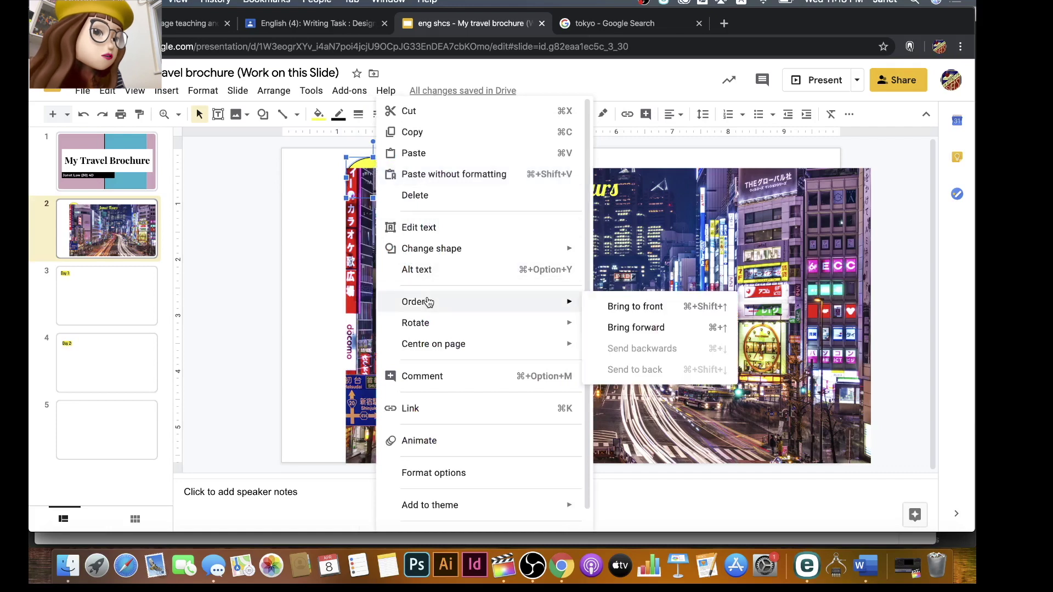
pyautogui.click(636, 310)
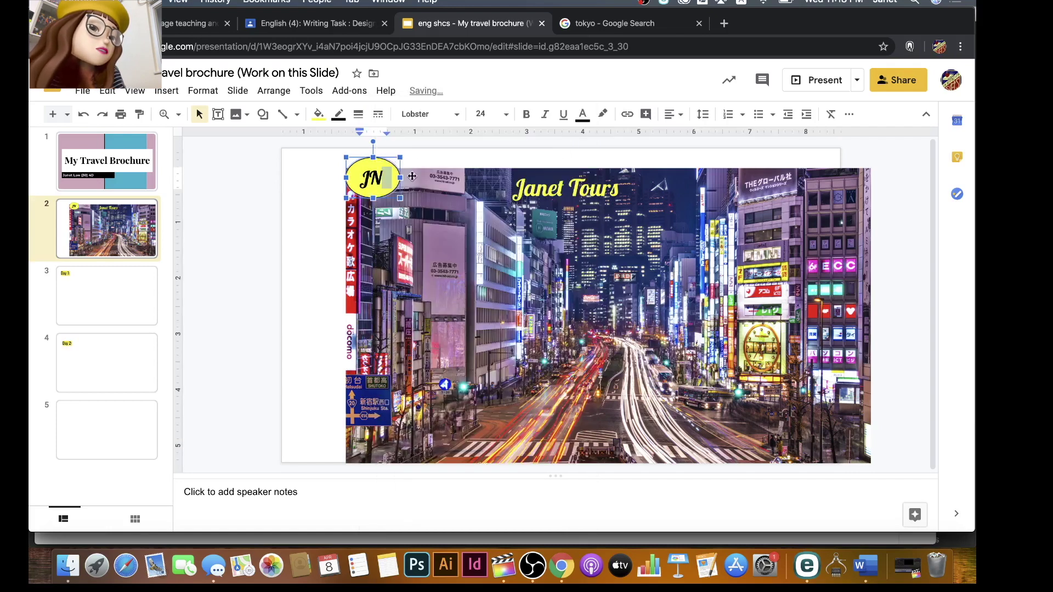
pyautogui.press('Escape')
pyautogui.moveTo(456, 196); pyautogui.dragTo(368, 164)
pyautogui.moveTo(467, 196); pyautogui.dragTo(469, 168)
# Nudge the Janet Tours title up and left beside the logo.
pyautogui.click(524, 181)
pyautogui.moveTo(524, 171); pyautogui.dragTo(520, 161)
pyautogui.click(493, 268)
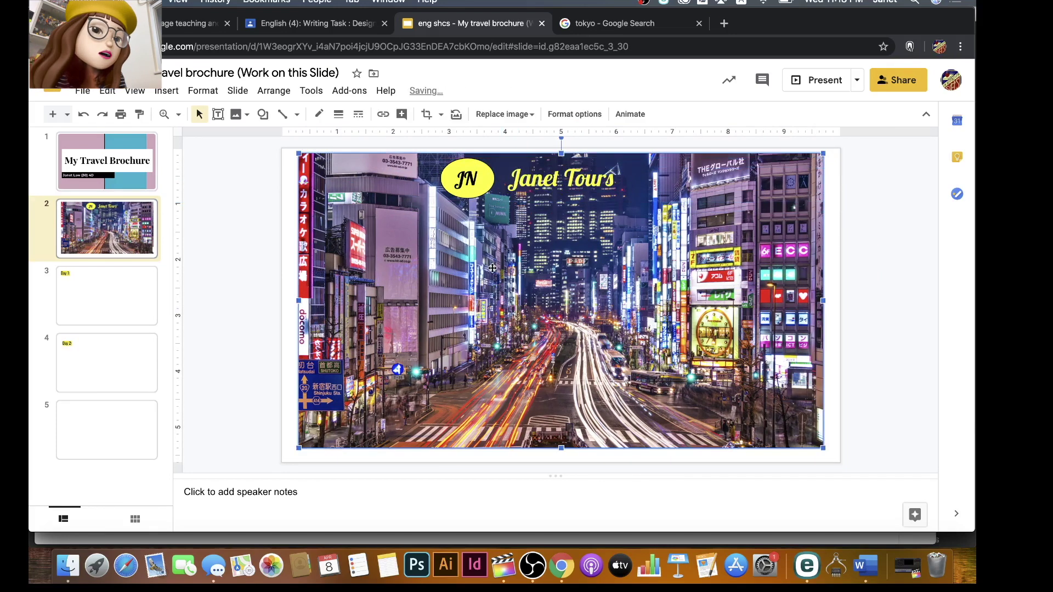
# Look through slides 3 to 5, ending on the Day 2 slide.
pyautogui.click(106, 298)
pyautogui.click(120, 364)
pyautogui.click(132, 430)
pyautogui.click(127, 358)
pyautogui.click(125, 289)
pyautogui.click(126, 370)
pyautogui.click(125, 436)
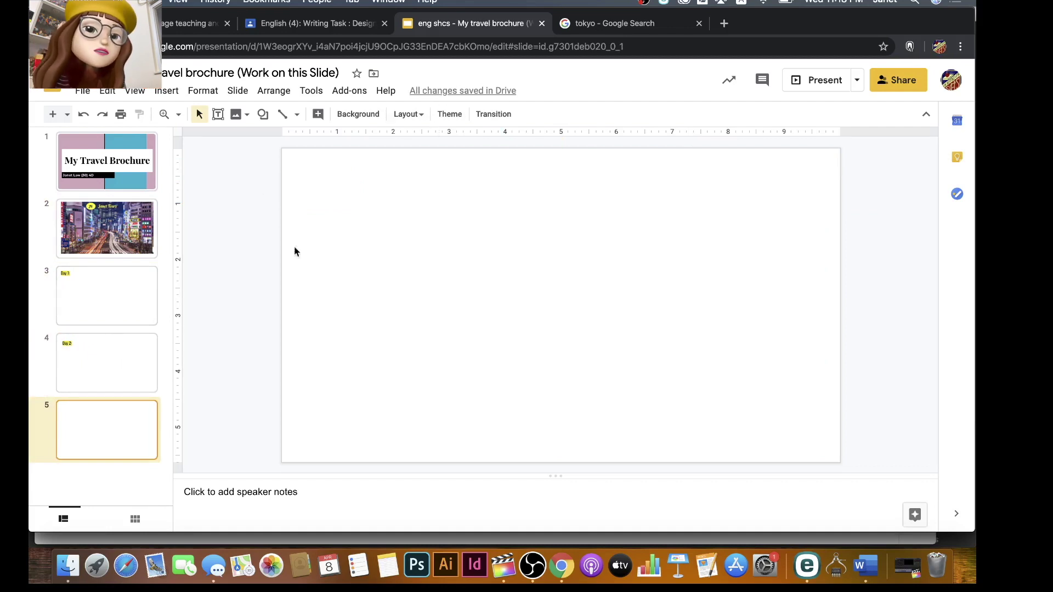
pyautogui.click(117, 321)
pyautogui.click(117, 365)
pyautogui.click(116, 423)
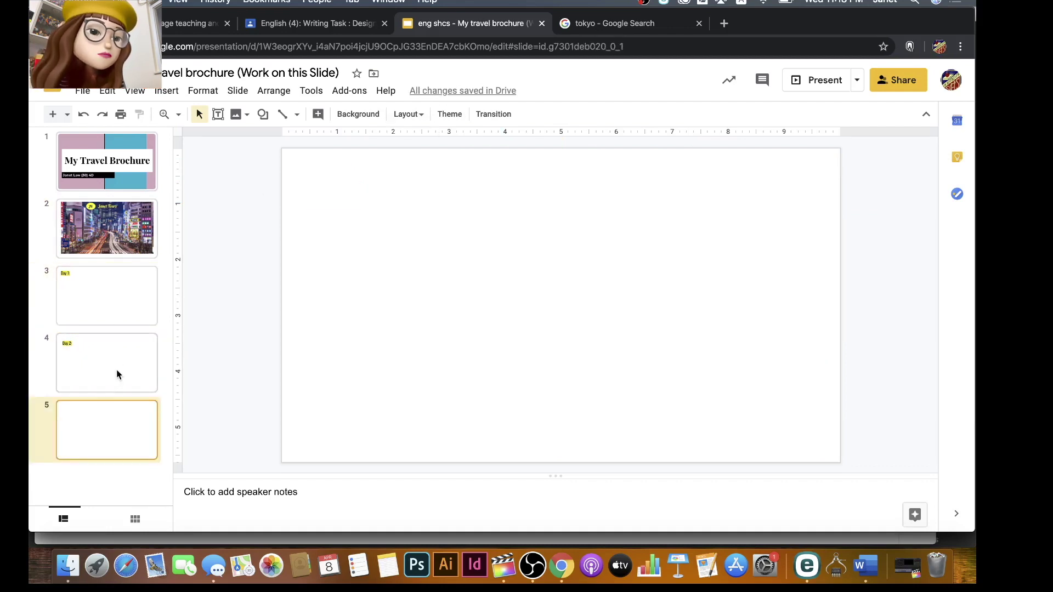
pyautogui.click(116, 370)
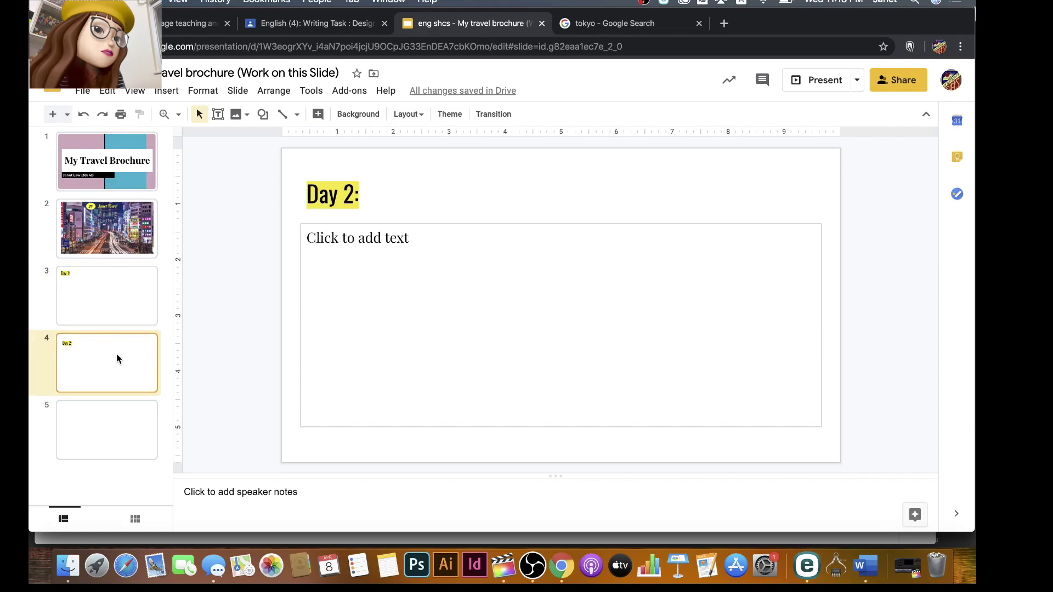
# Close the brochure and hand in the Writing Task assignment in Classroom.
pyautogui.click(542, 24)
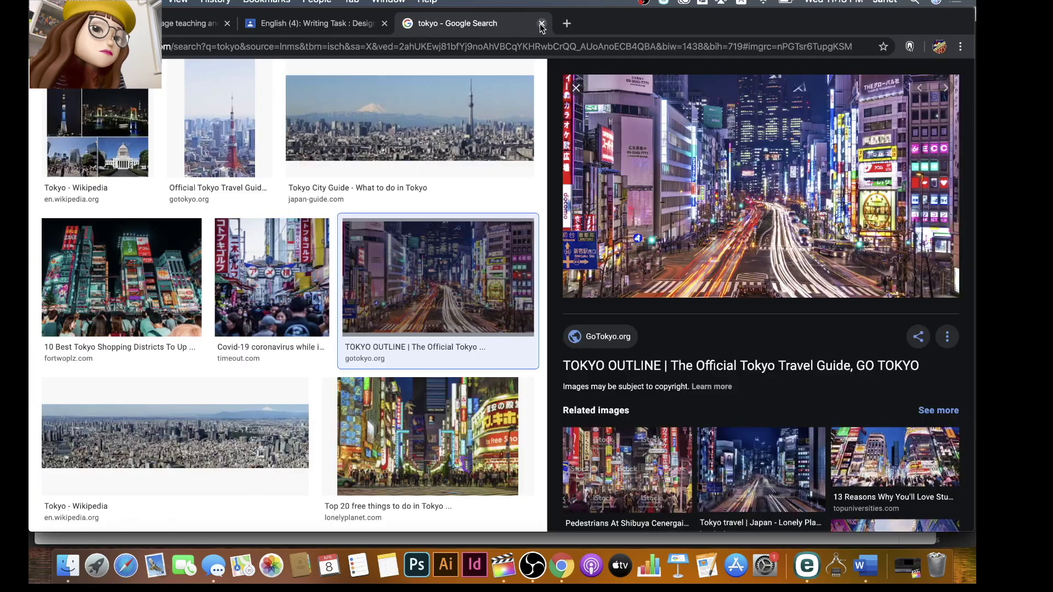
pyautogui.click(325, 24)
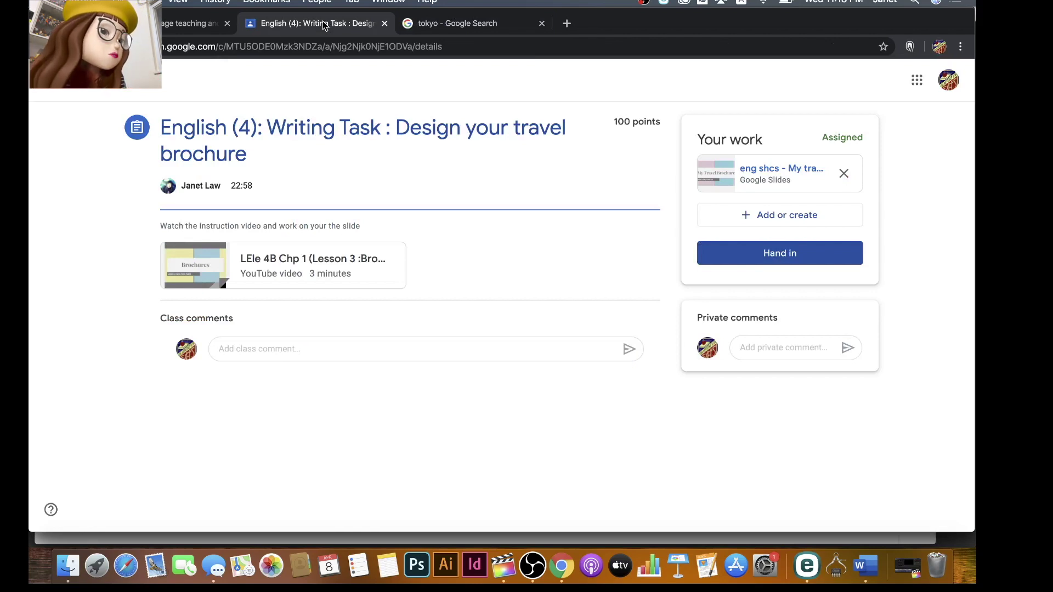
pyautogui.click(718, 253)
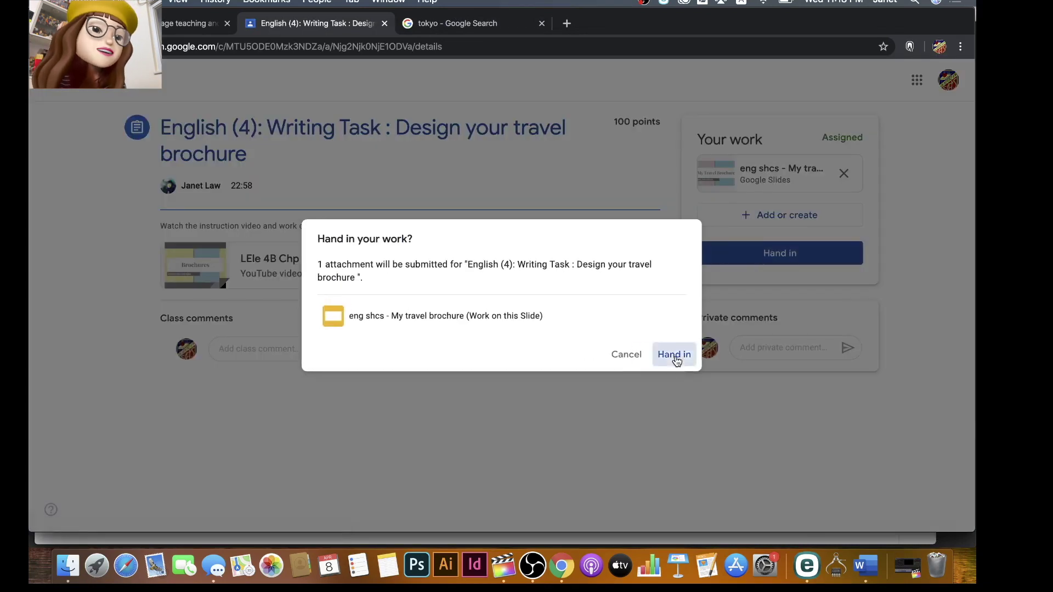
pyautogui.click(675, 355)
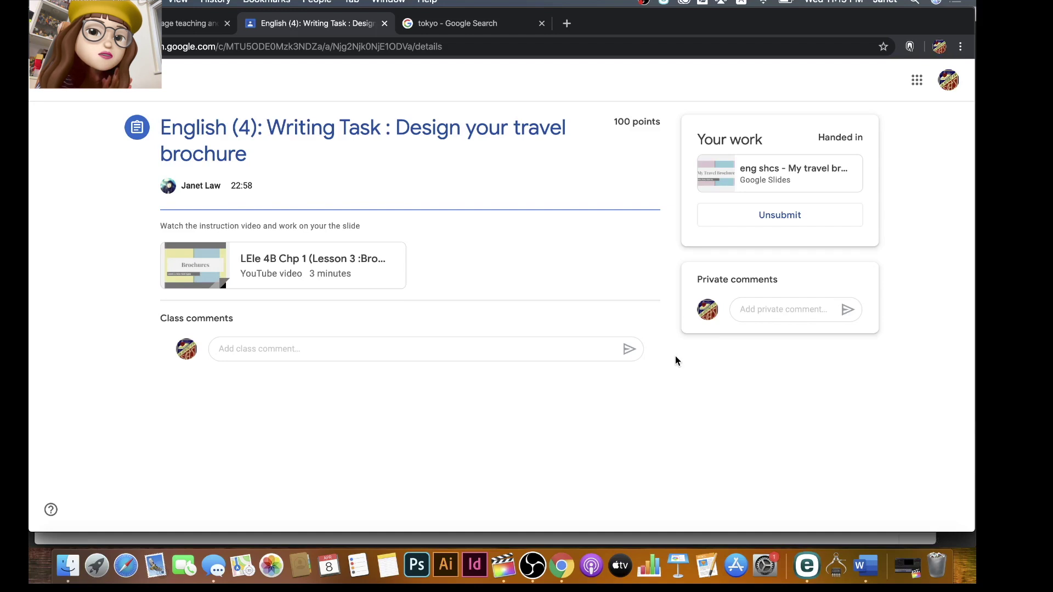